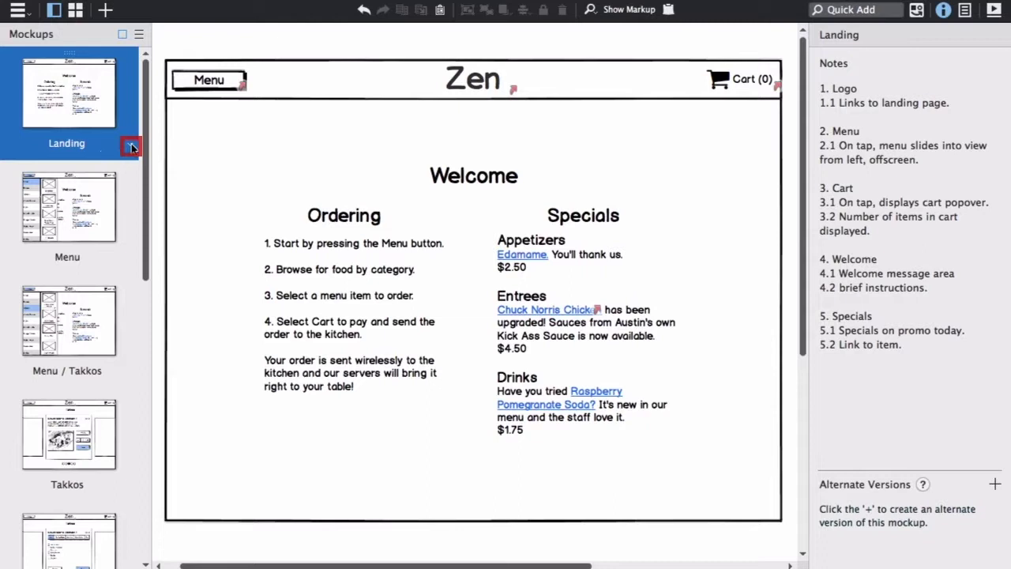
- Create Landing's first alternate version, 'Alternate 398w', leaving its default name unchanged
left_click(131, 147)
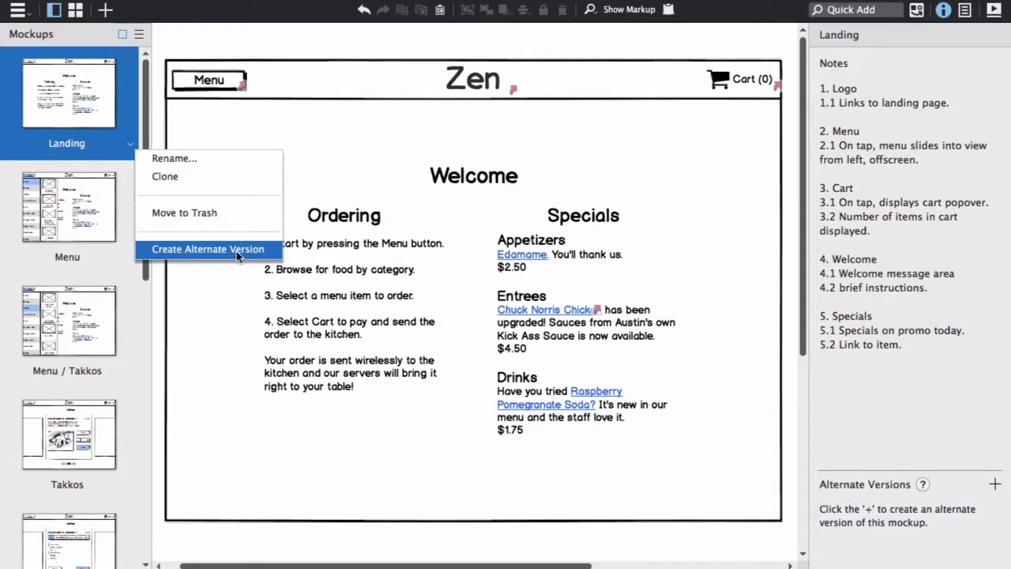
left_click(208, 249)
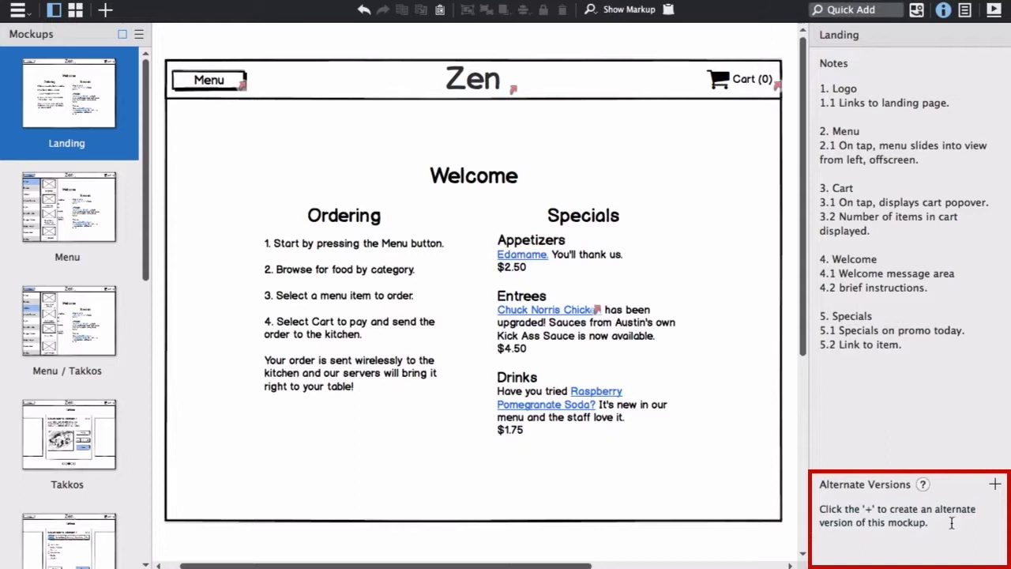
left_click(994, 485)
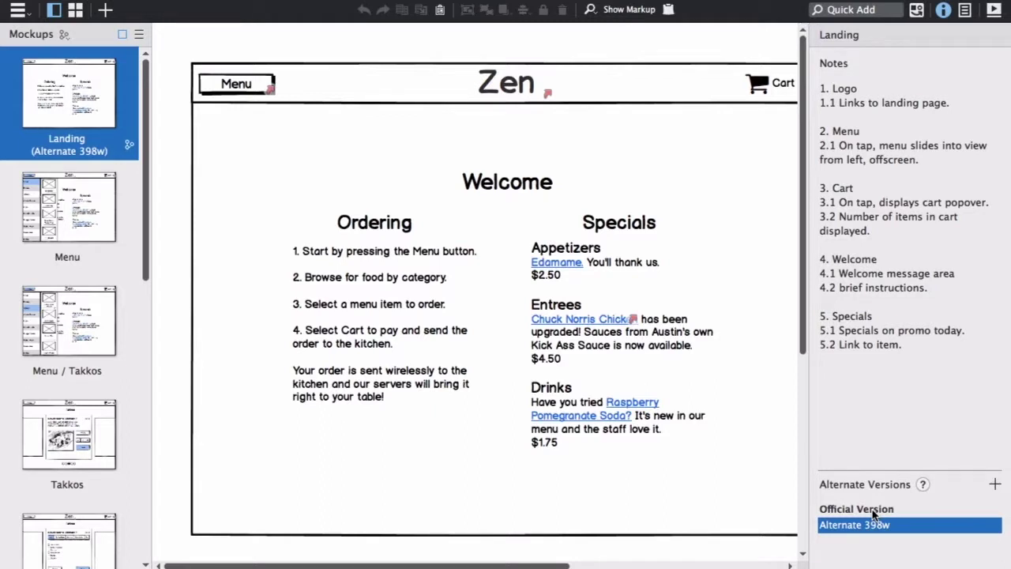
mouse_move(908, 525)
double_click(873, 526)
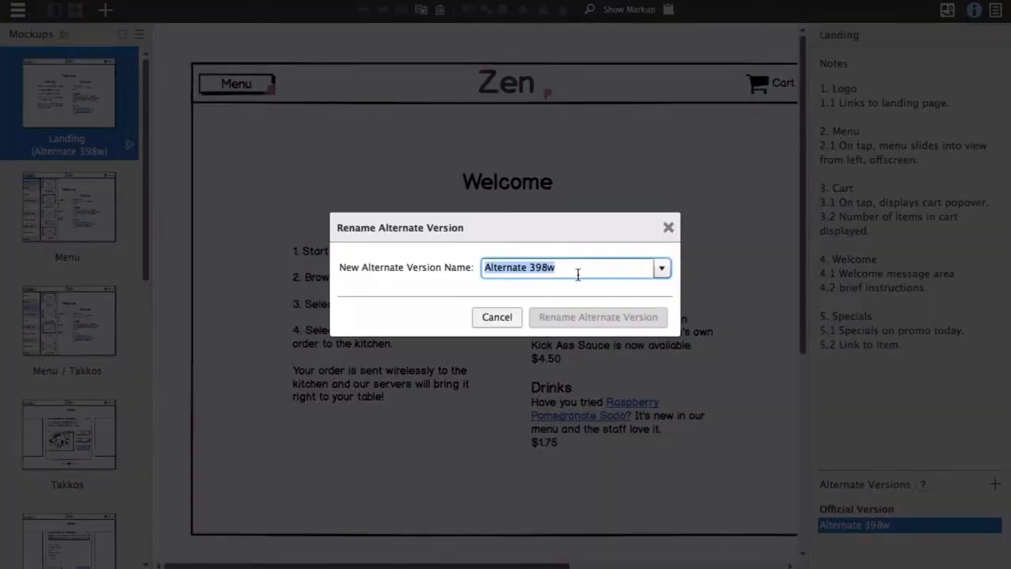
left_click(668, 228)
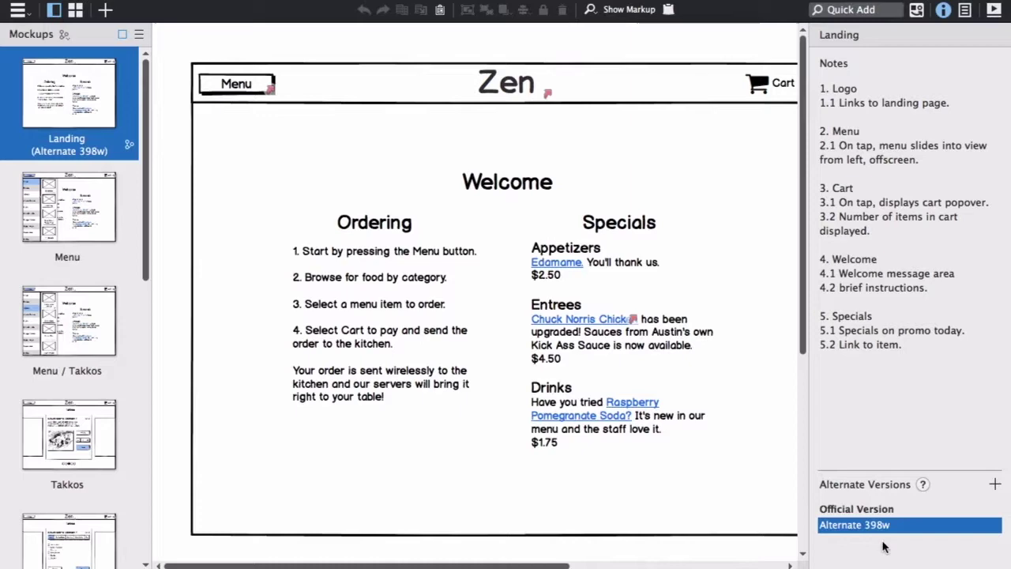
- Add a second Landing alternate, 'Alternate 57(', keeping its default name
mouse_move(908, 525)
left_click(995, 485)
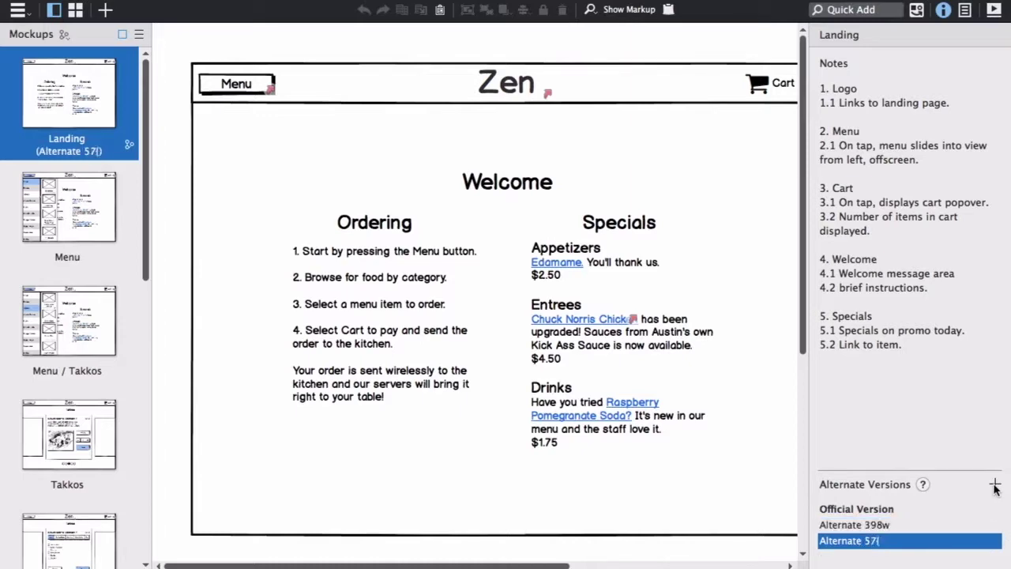
double_click(869, 542)
key("Escape")
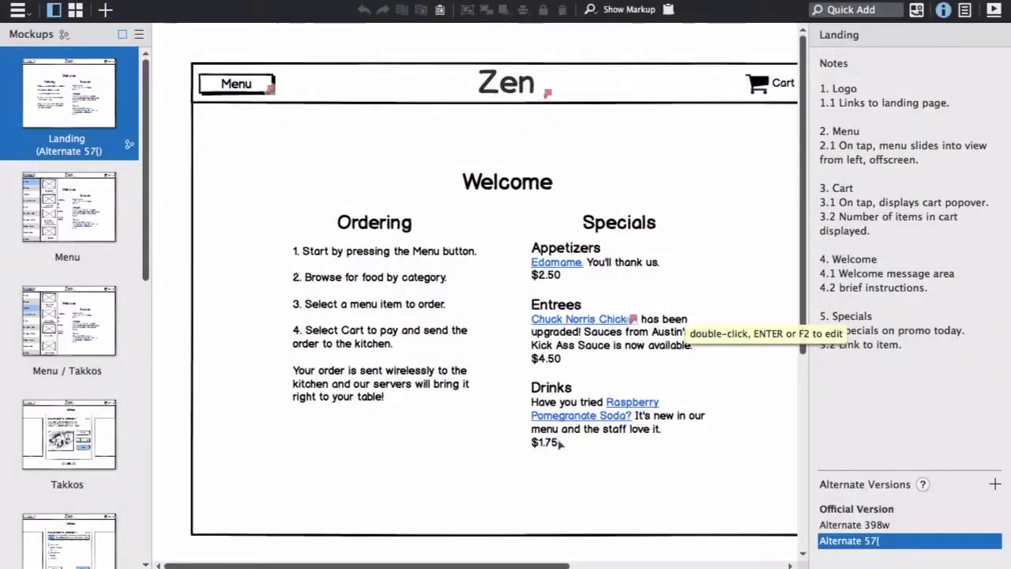
- Insert an Image placeholder into Alternate 57( via Quick Add
left_click(247, 161)
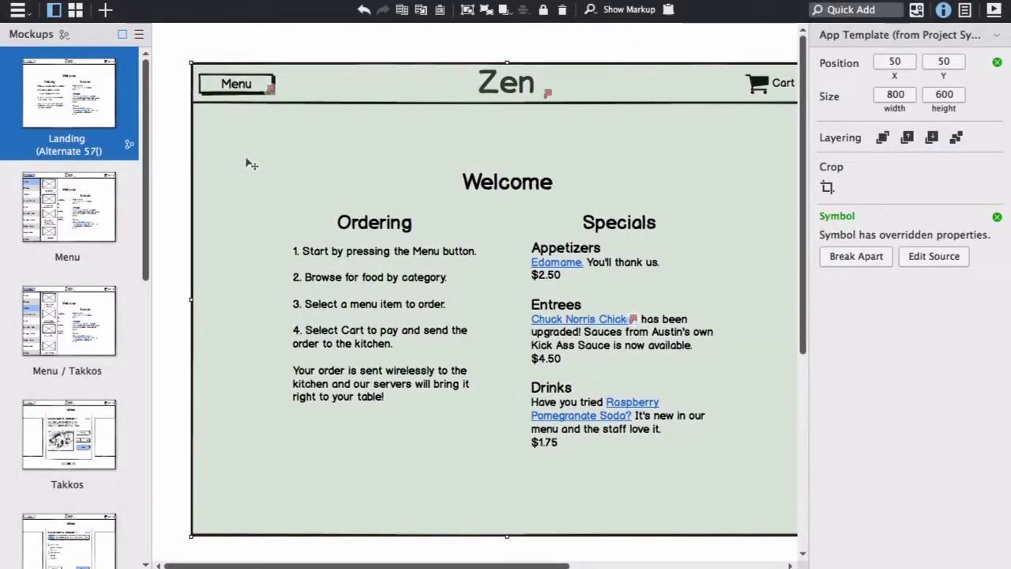
left_click(180, 153)
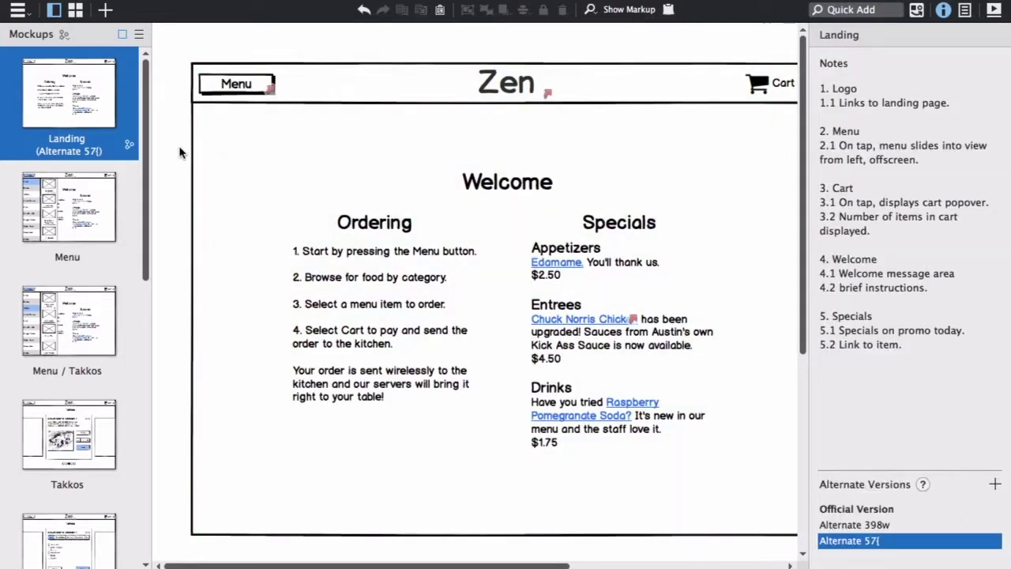
key("slash")
type("image")
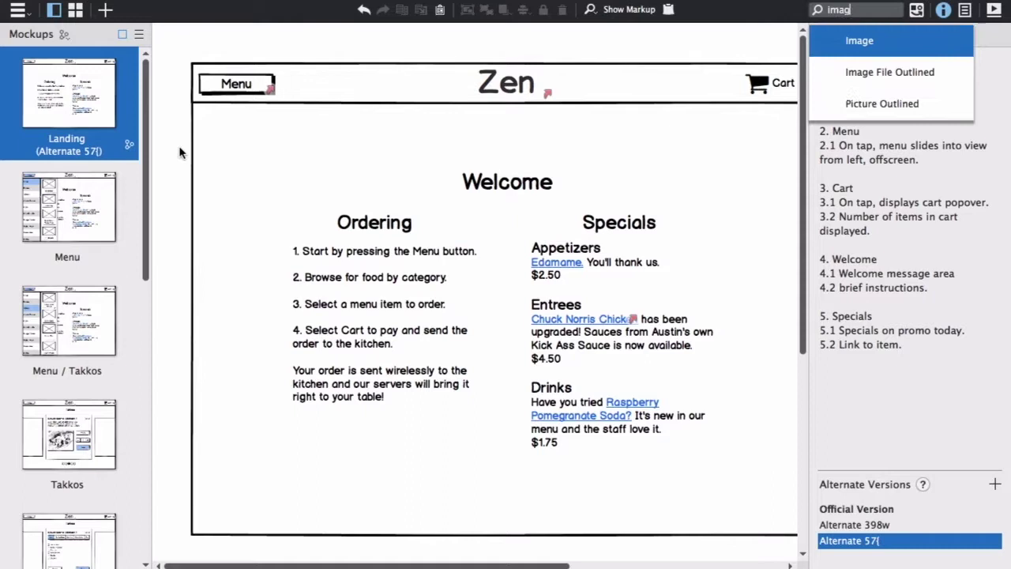
key("Return")
- Stretch the image into a thin, wide banner below the header, just above Welcome
mouse_move(225, 150)
left_mouse_down()
mouse_move(254, 170)
mouse_move(238, 162)
mouse_move(783, 153)
left_mouse_up()
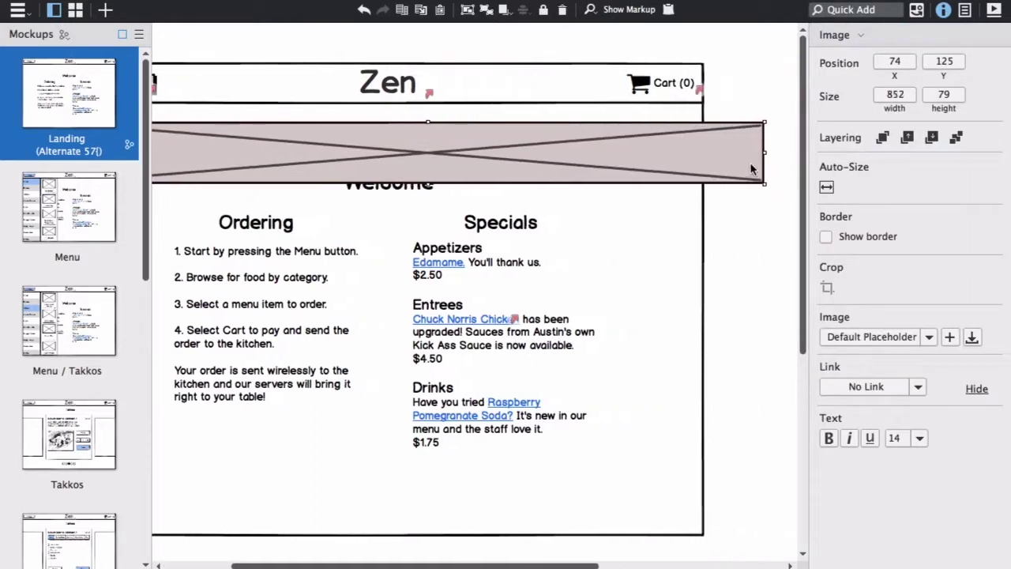
left_click_drag(863, 166, 676, 182)
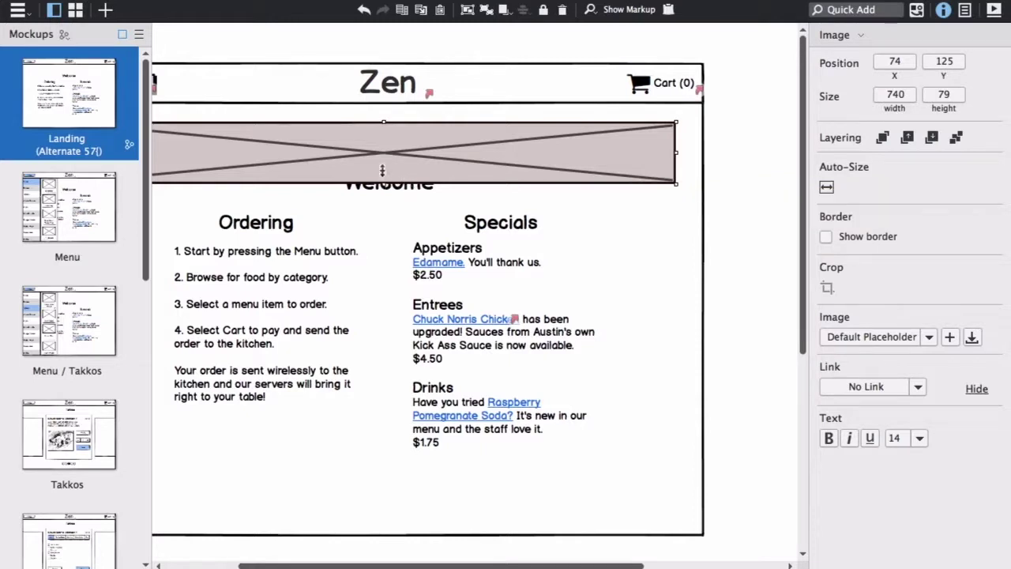
mouse_move(395, 183)
left_mouse_down()
mouse_move(395, 158)
mouse_move(410, 147)
left_mouse_up()
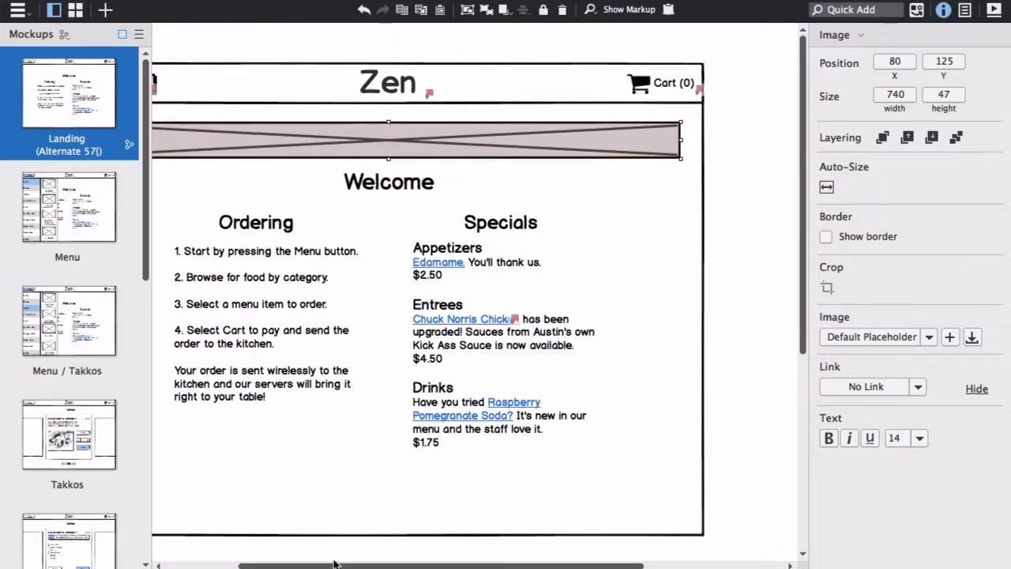
left_click_drag(337, 565, 271, 566)
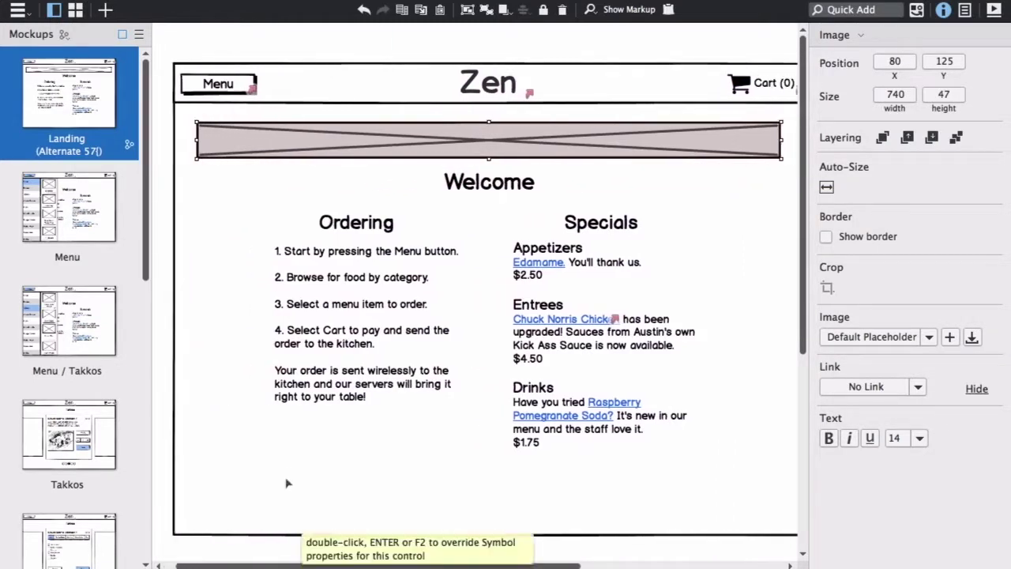
- Override the App Template's background rectangle in Alternate 57( with light blue
double_click(284, 478)
left_click(279, 475)
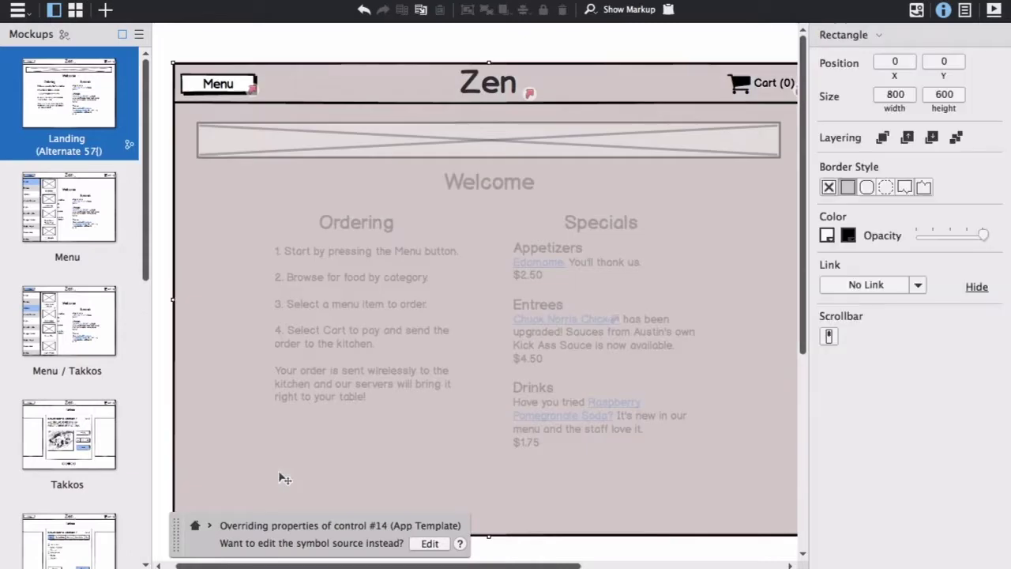
left_click(828, 234)
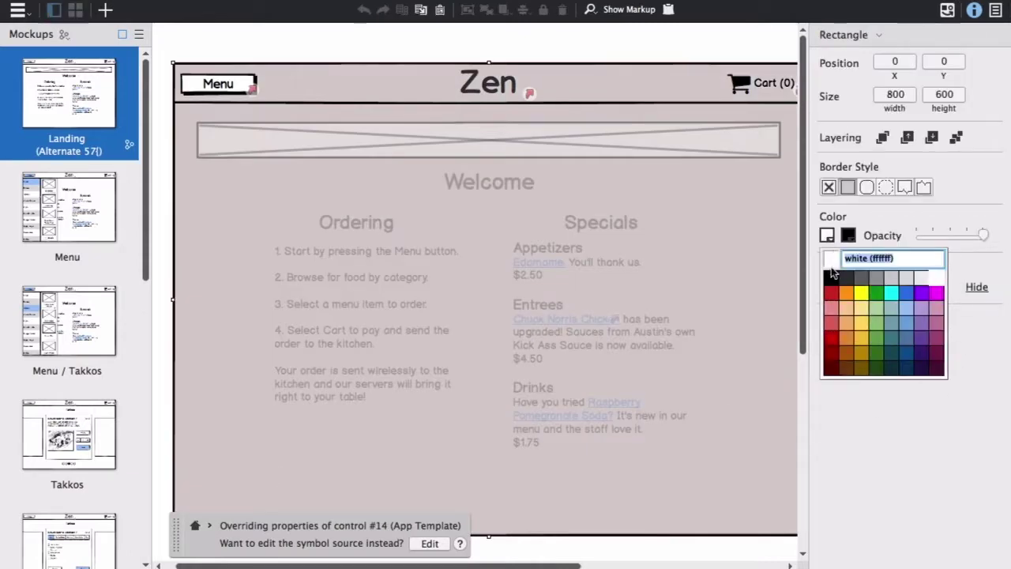
left_click(905, 316)
left_click(573, 45)
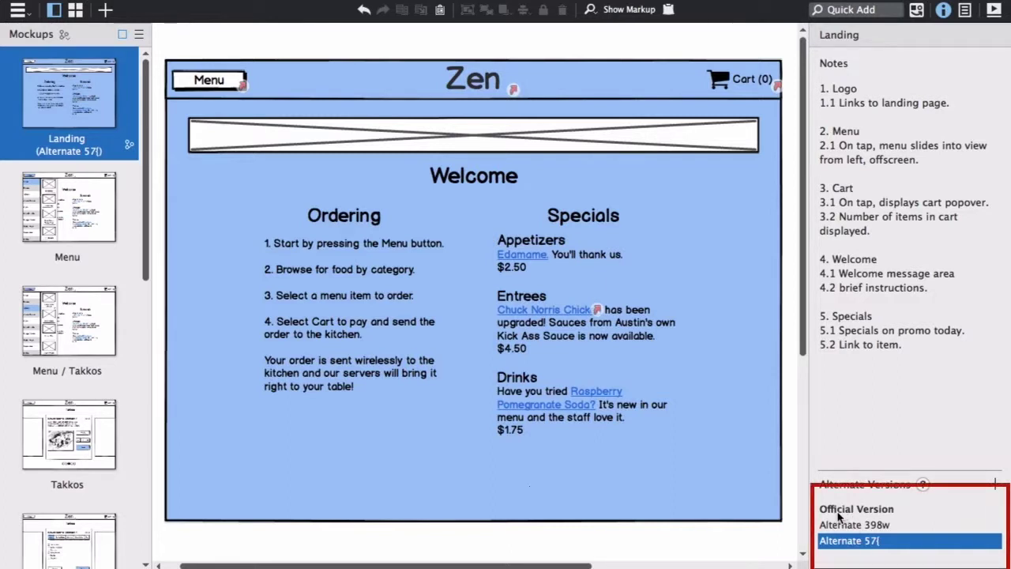
- Check the unchanged official Landing, return to Alternate 57(, and list Landing's versions
left_click(847, 511)
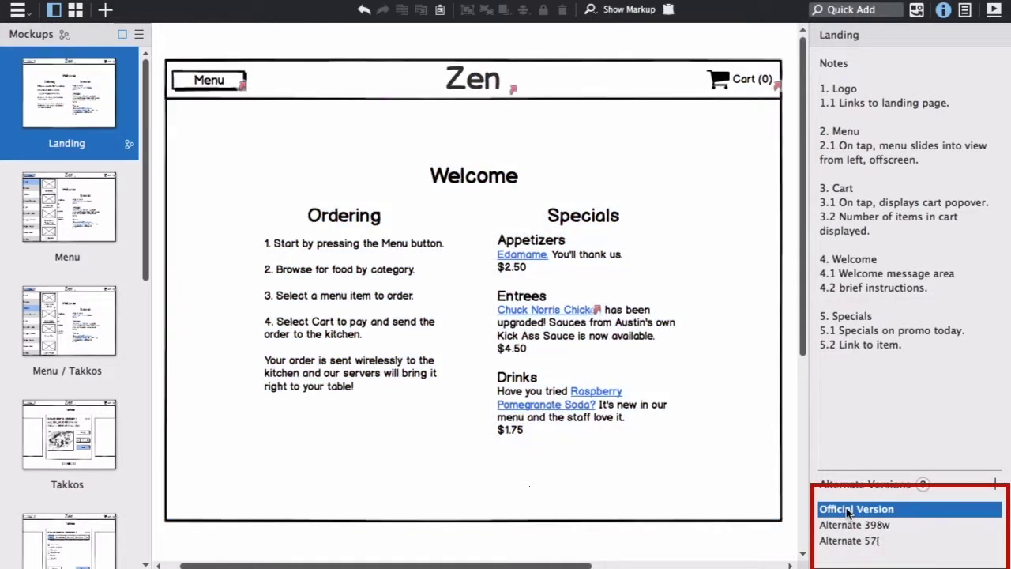
left_click(846, 542)
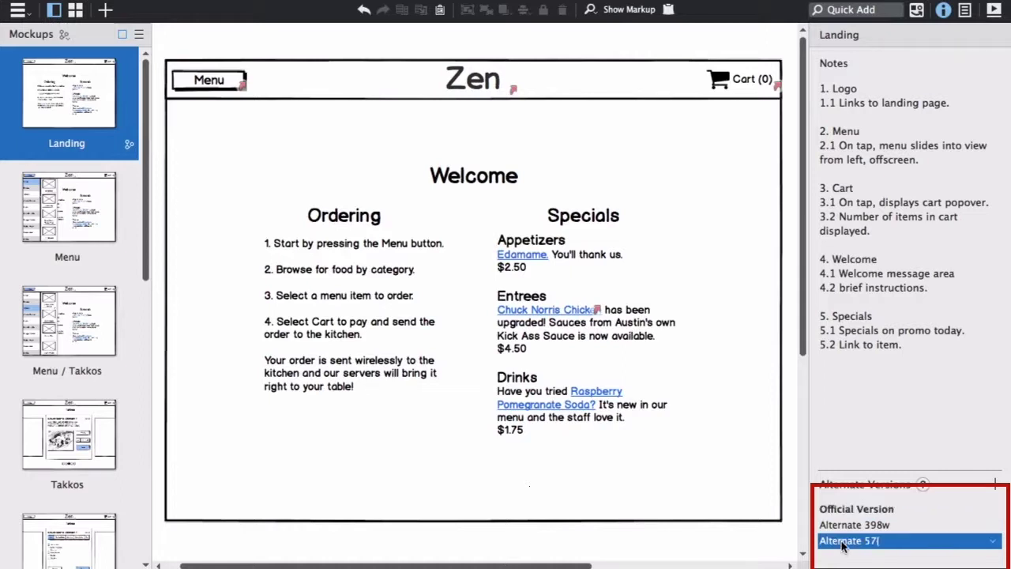
left_click(131, 148)
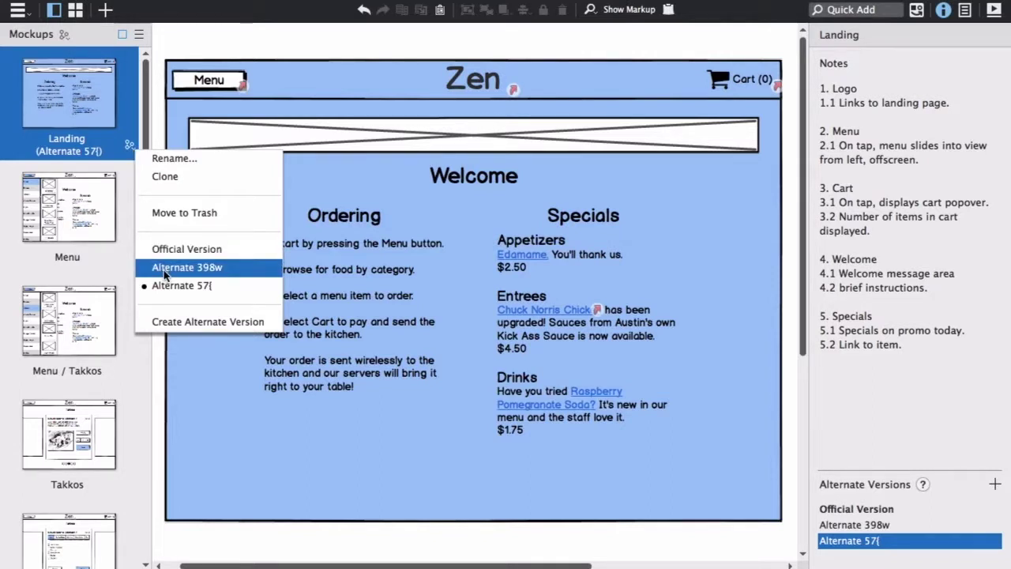
- Promote the blue Alternate 57( version to be Landing's official version
right_click(932, 545)
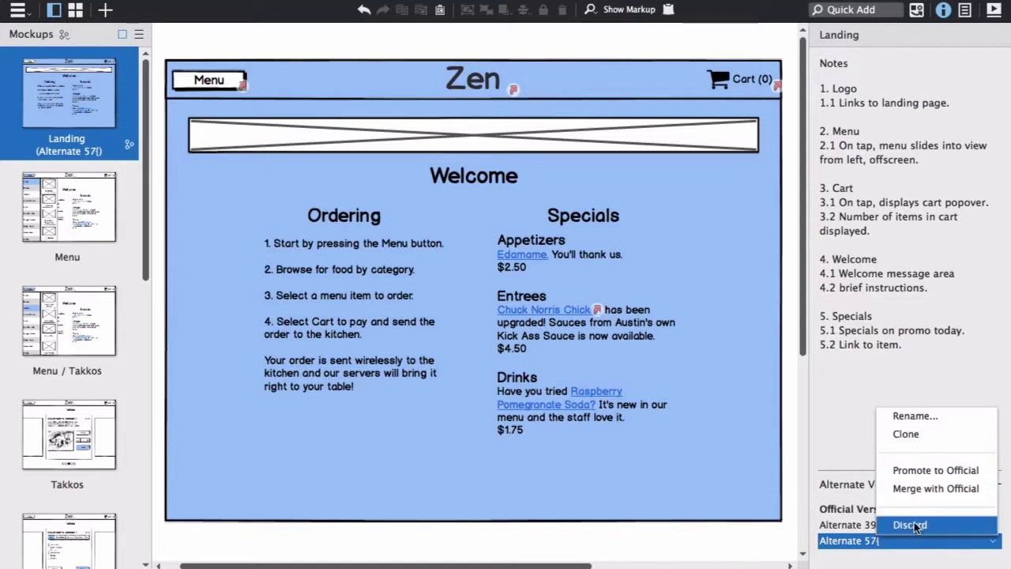
left_click(935, 472)
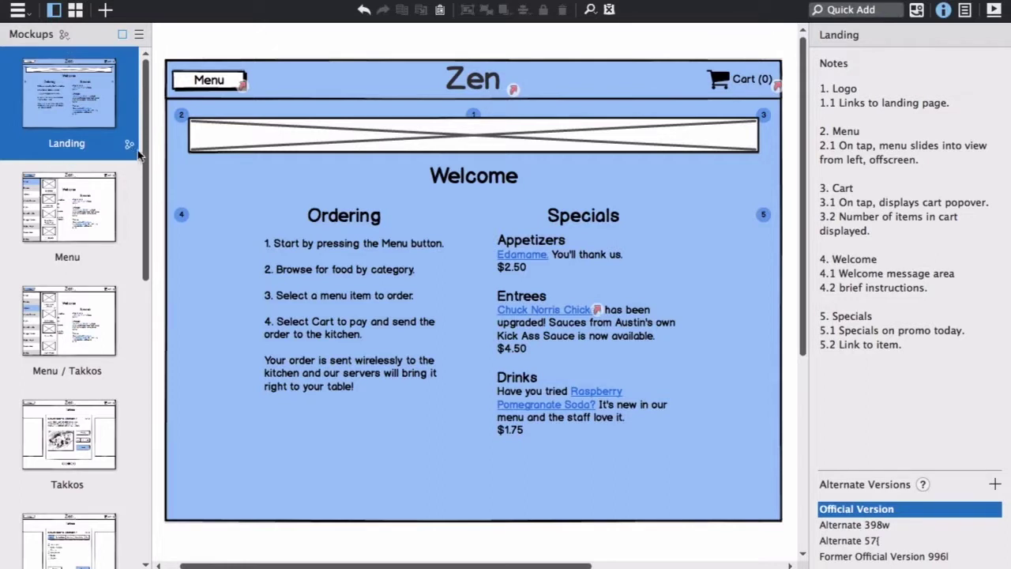
mouse_move(68, 93)
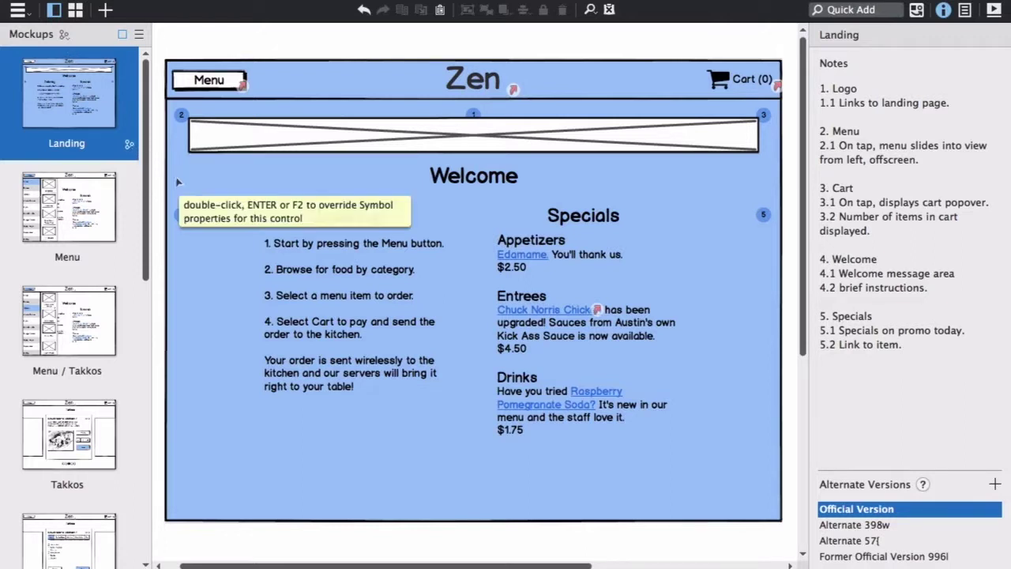
left_click(130, 146)
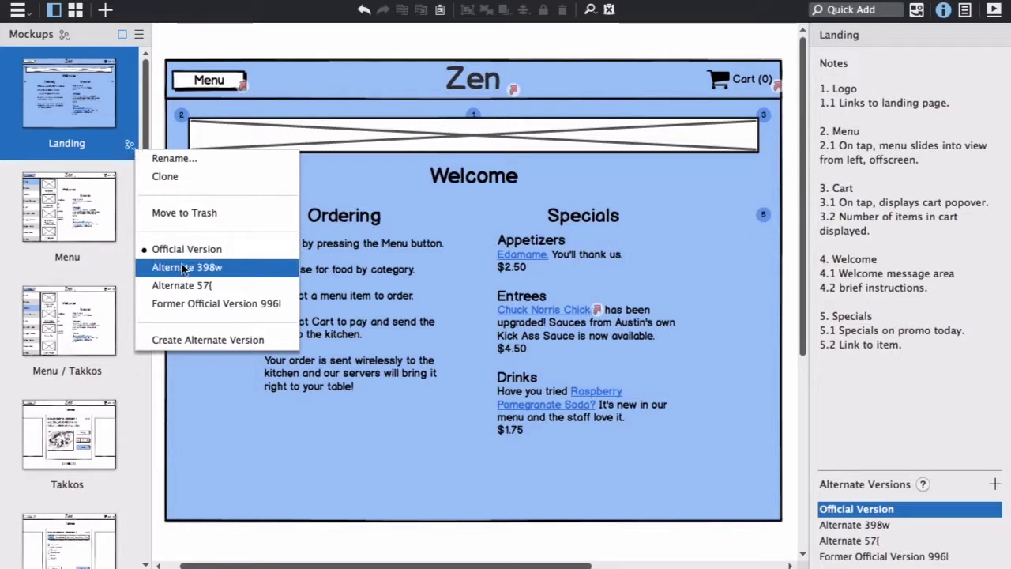
left_click(668, 42)
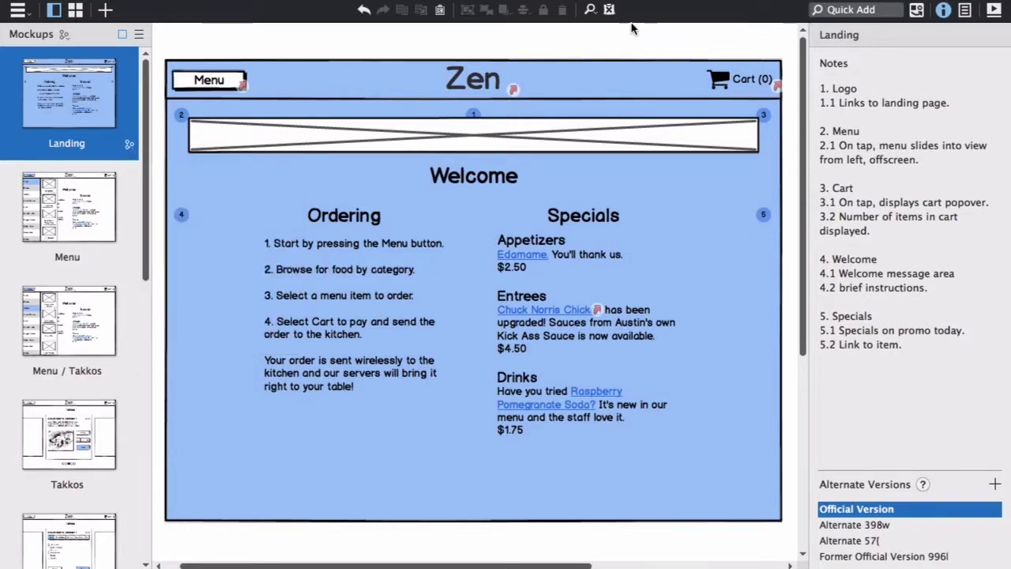
left_click(67, 35)
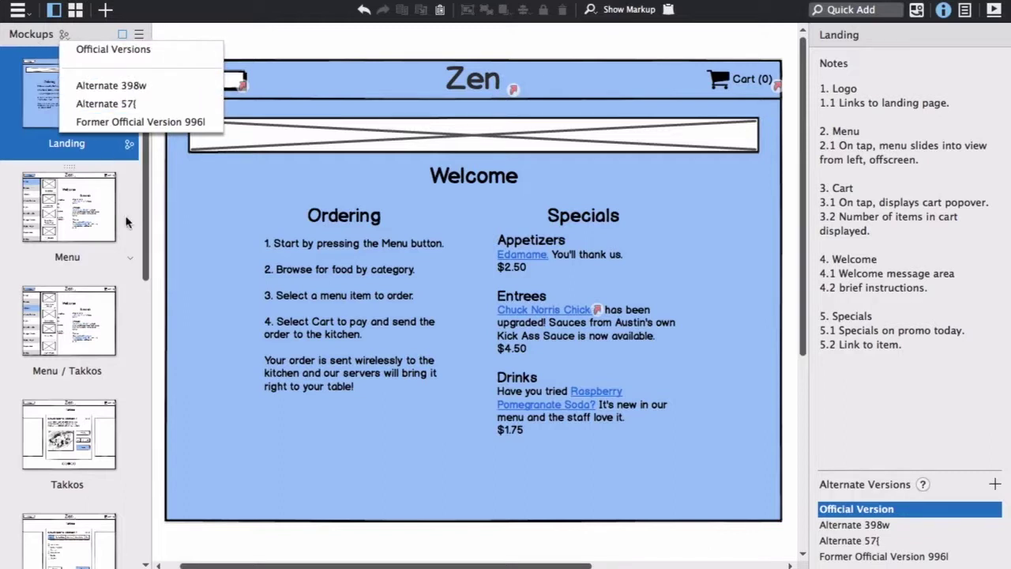
left_click(115, 50)
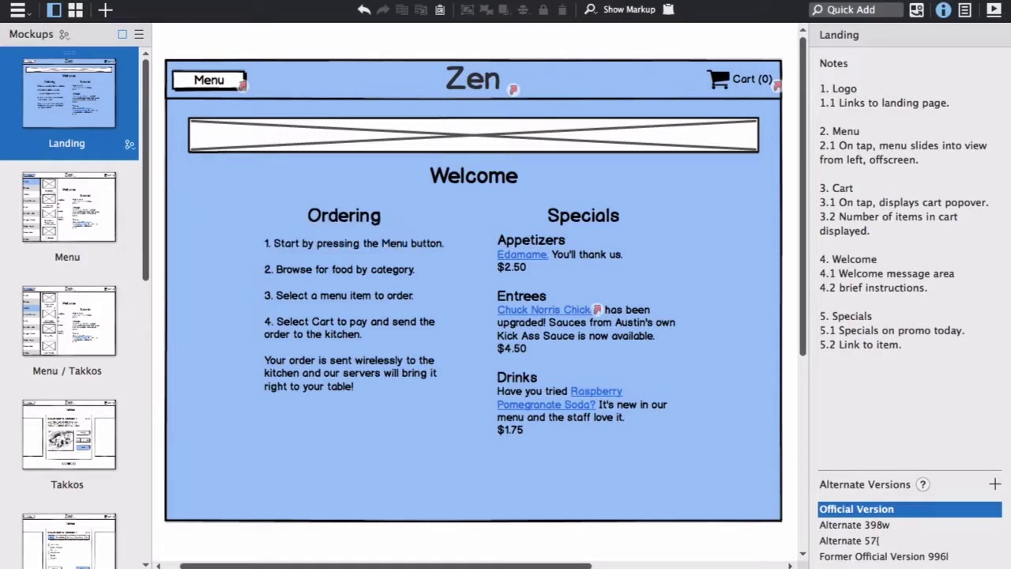
- Switch Landing to the Alternate 398w version, toggling markup callouts on and off
key("ctrl+shift+m")
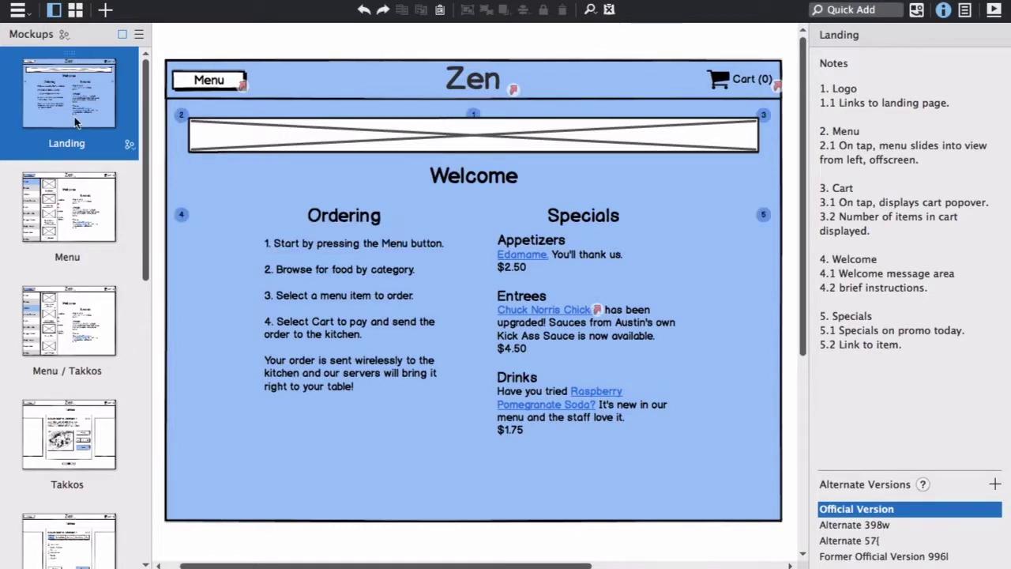
left_click(862, 526)
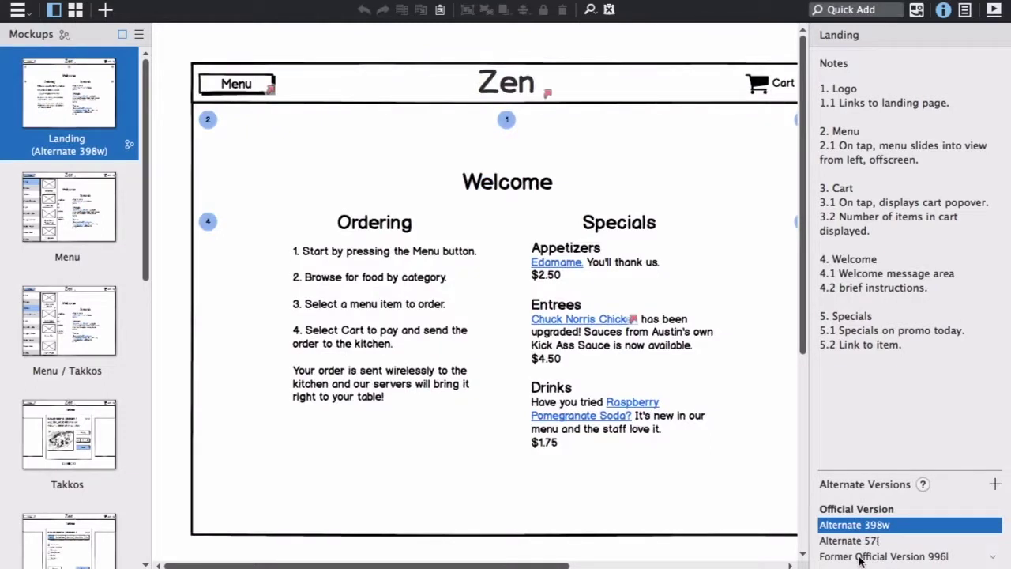
left_click(609, 9)
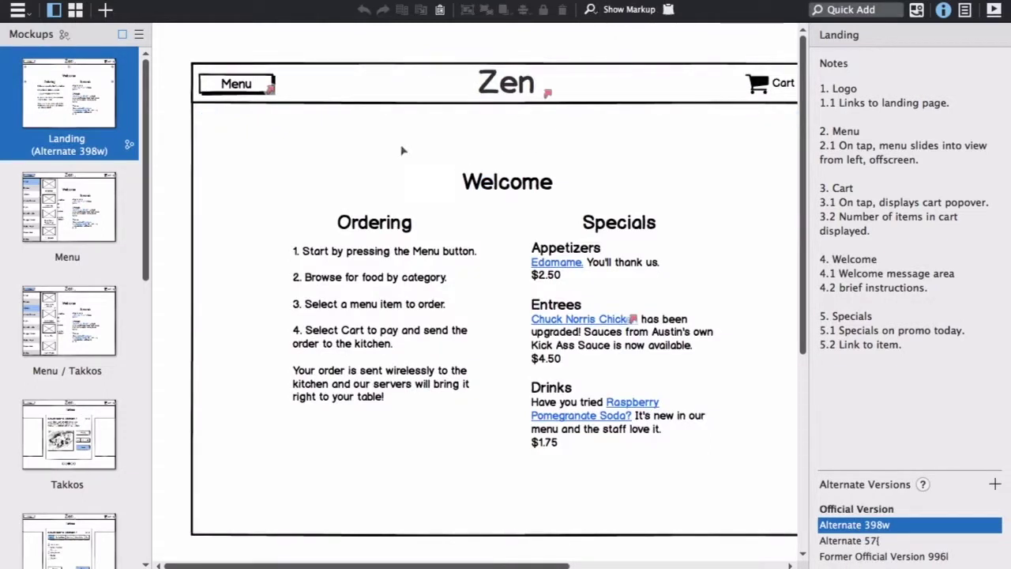
- Override the App Template's background rectangle in Alternate 398w with red
left_click(327, 132)
double_click(332, 137)
left_click(426, 148)
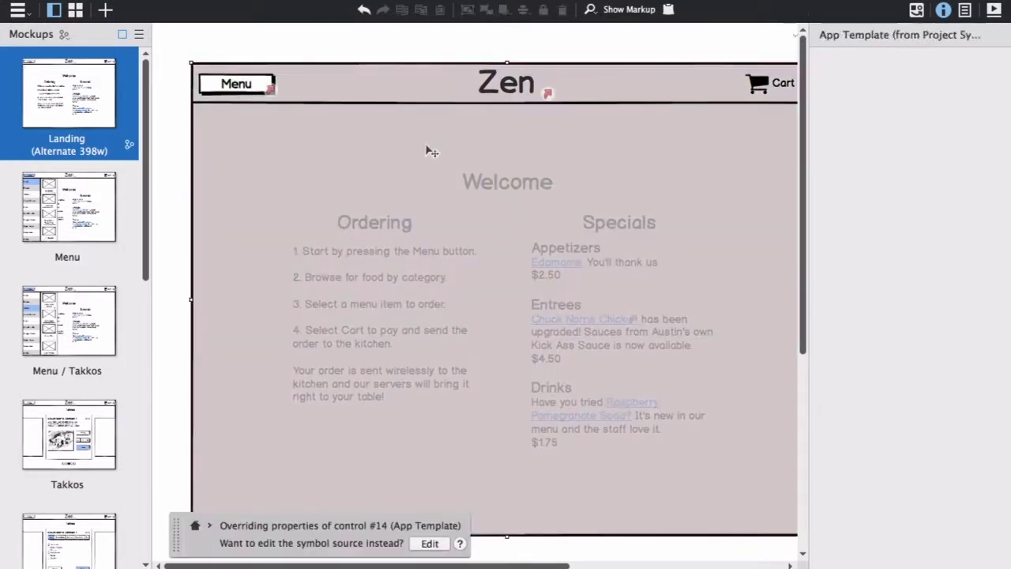
left_click(827, 235)
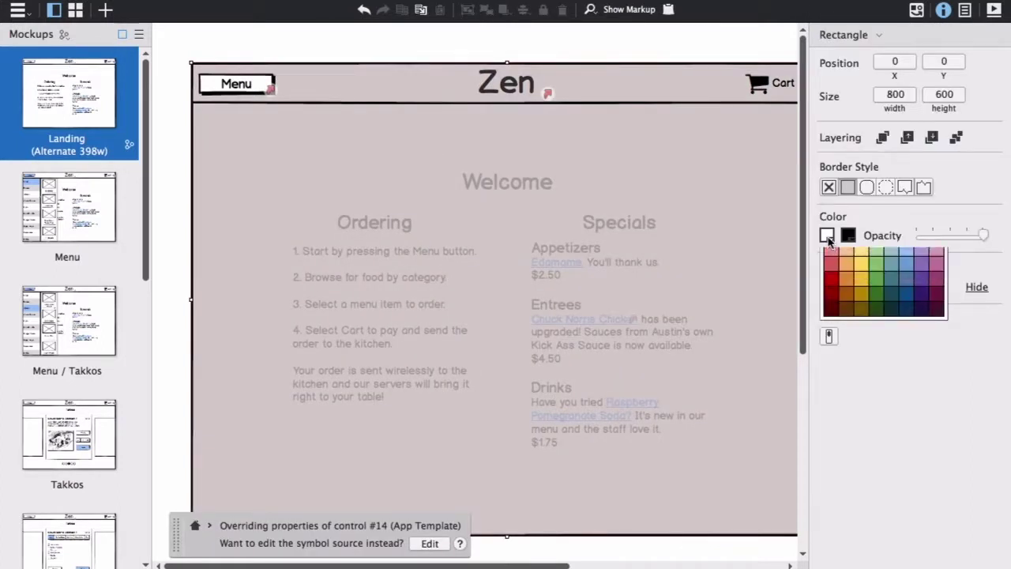
left_click(828, 286)
left_click(603, 44)
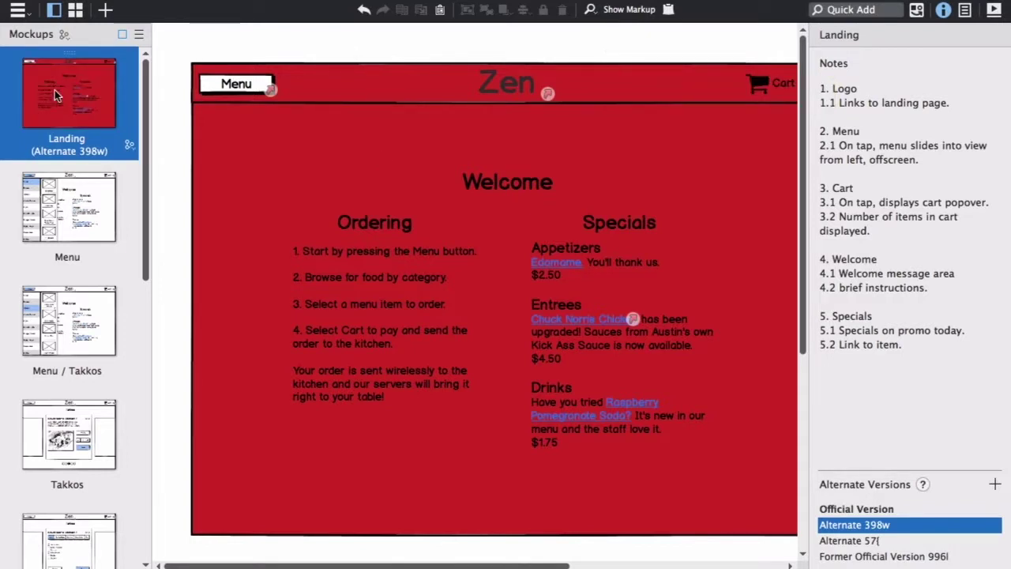
- Merge Alternate 398w into the official Landing and scroll to see both layouts
left_click(994, 527)
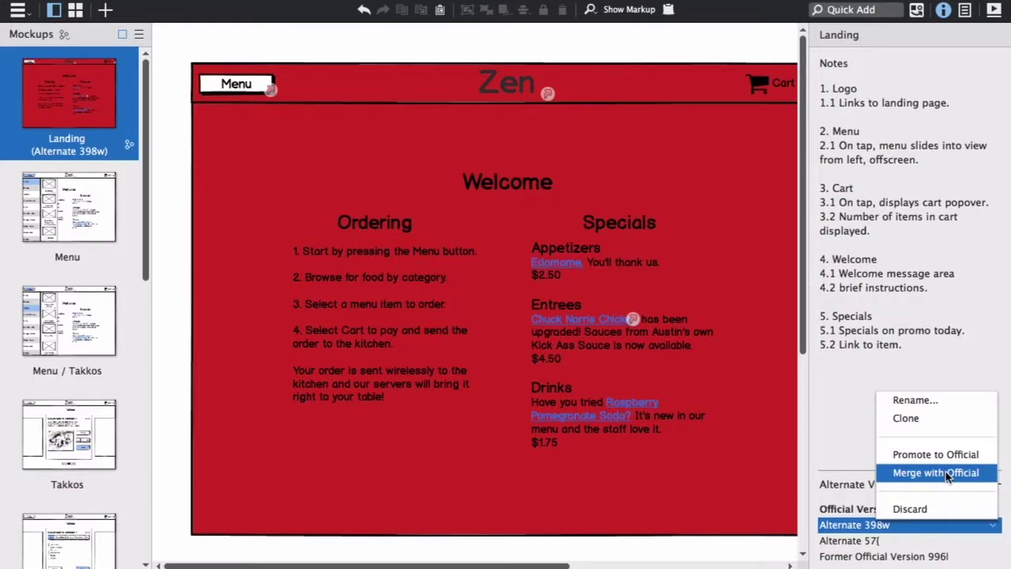
left_click(948, 472)
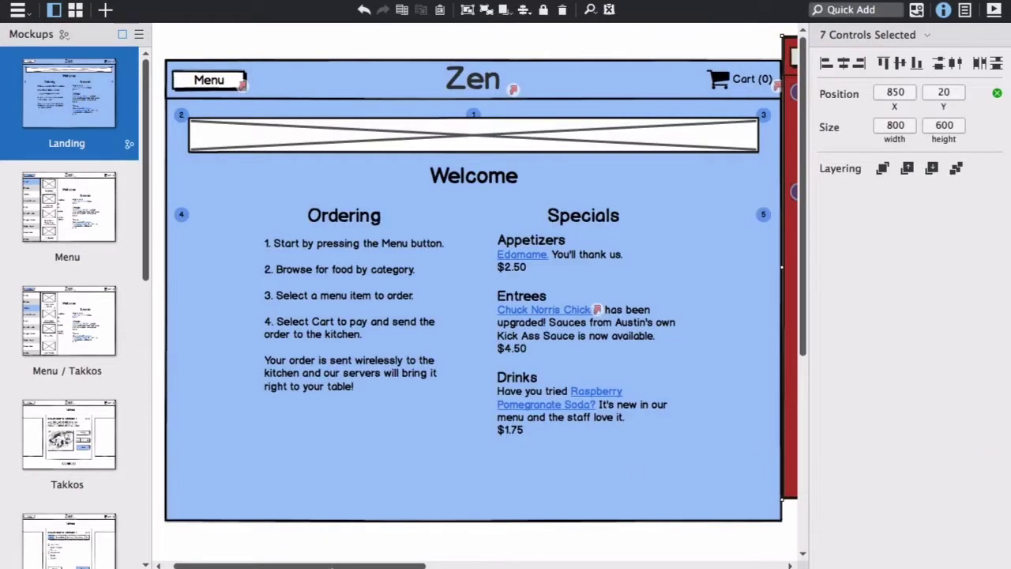
mouse_move(352, 564)
left_mouse_down()
mouse_move(563, 566)
mouse_move(177, 562)
left_mouse_up()
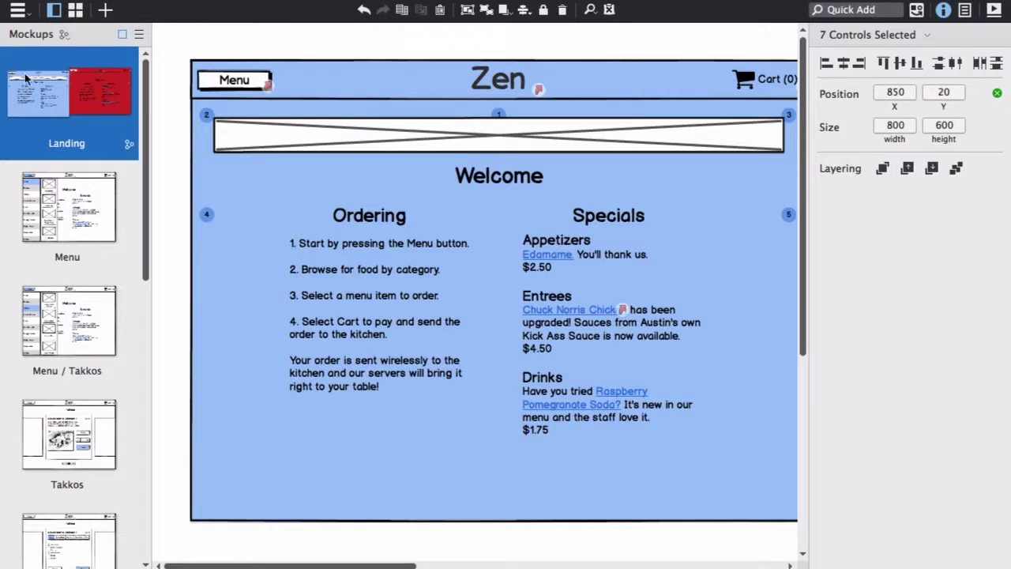
- Promote the blue image-banner Alternate 57 to Landing's official version
left_click(158, 157)
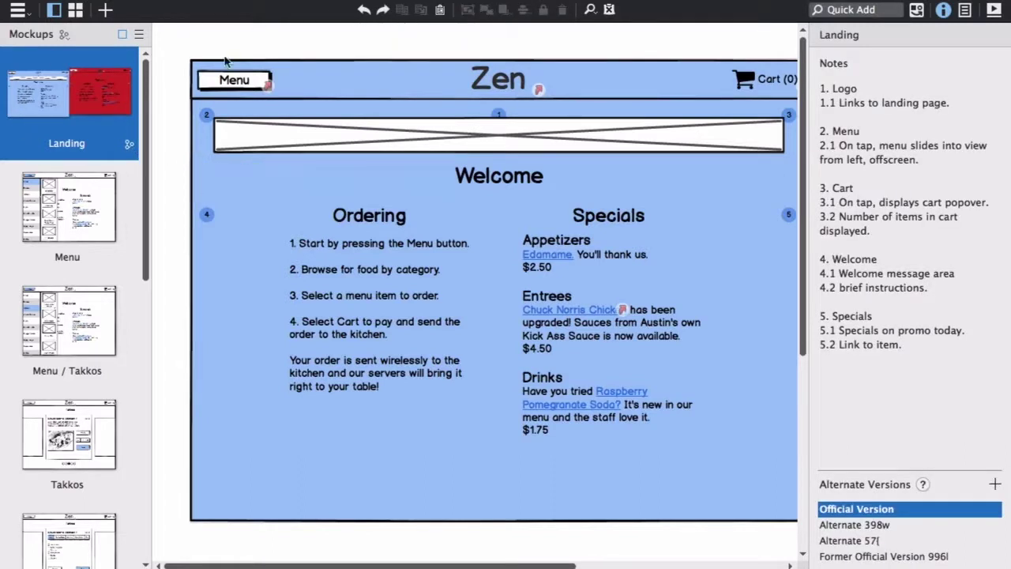
left_click(850, 542)
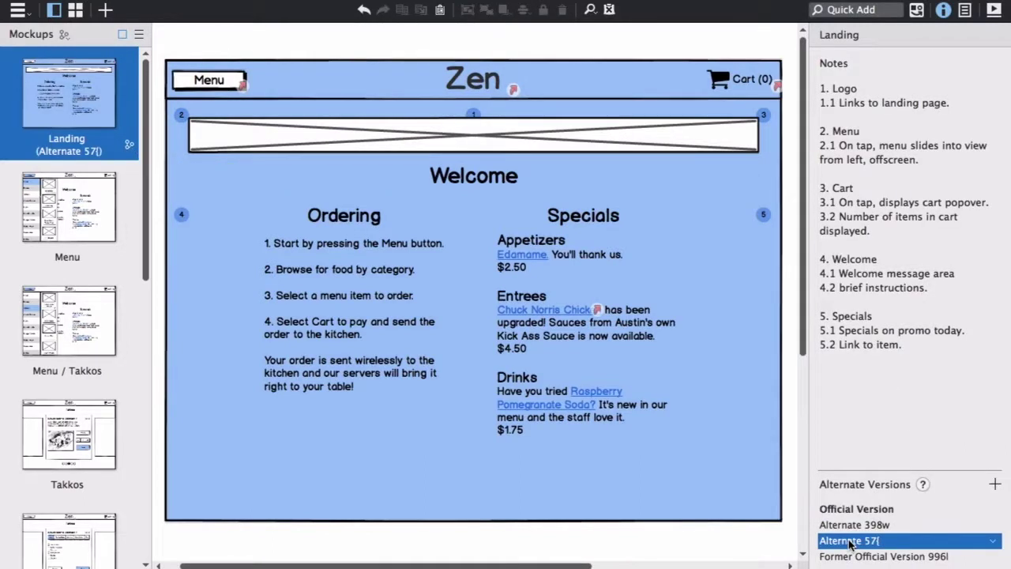
left_click(994, 542)
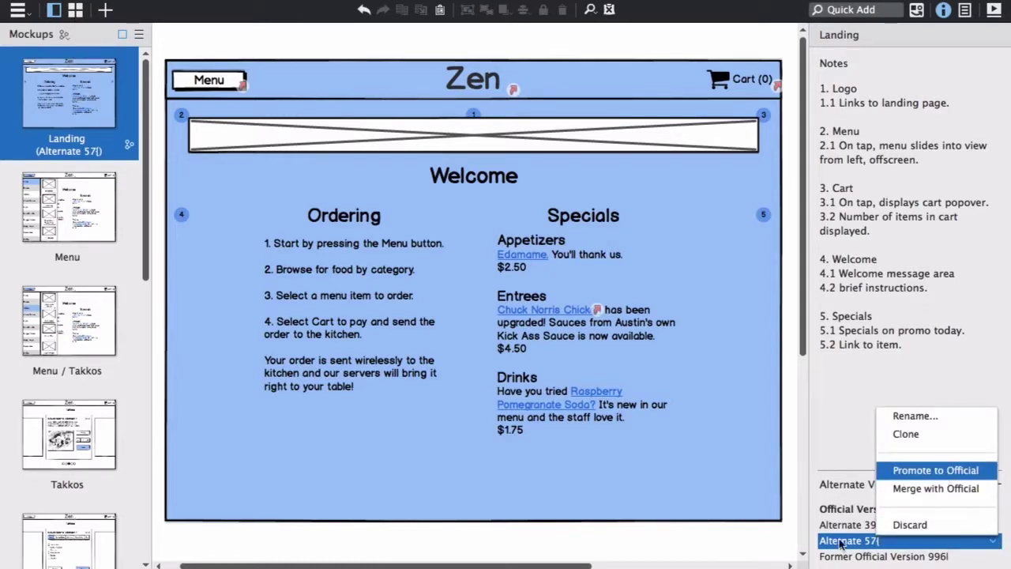
left_click(948, 472)
- Discard the red Alternate 398w version of Landing
left_click(917, 526)
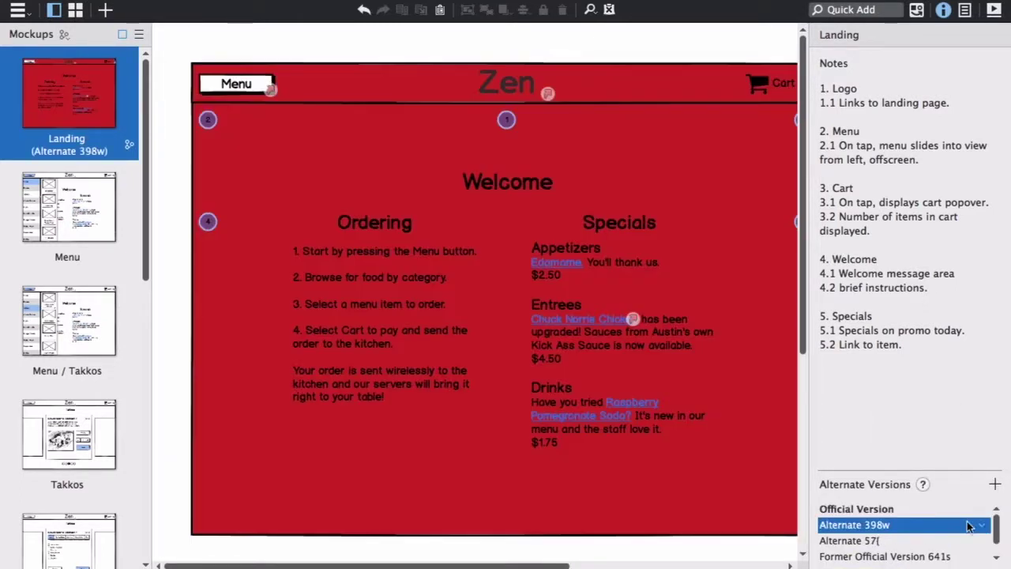
left_click(982, 525)
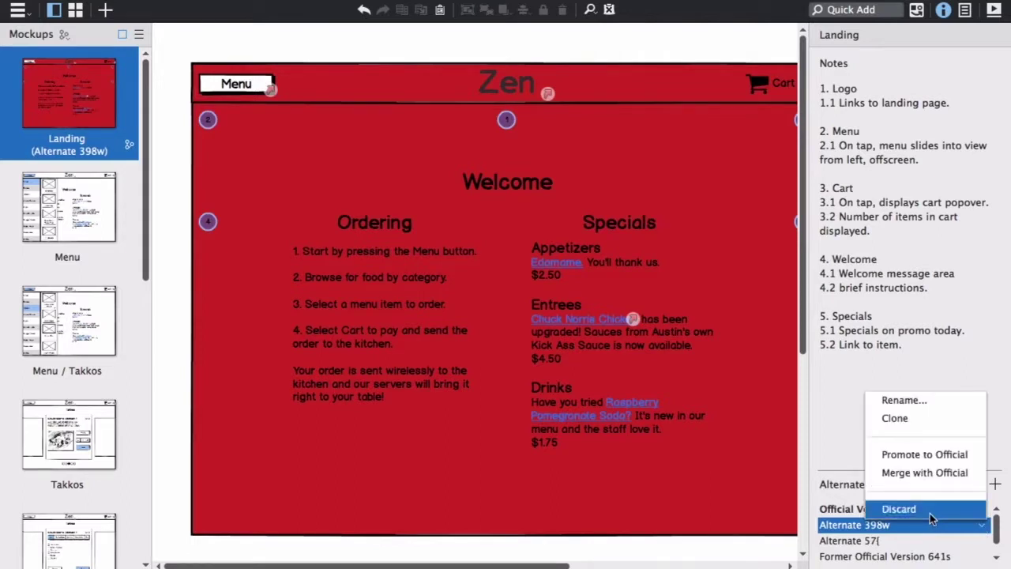
left_click(924, 511)
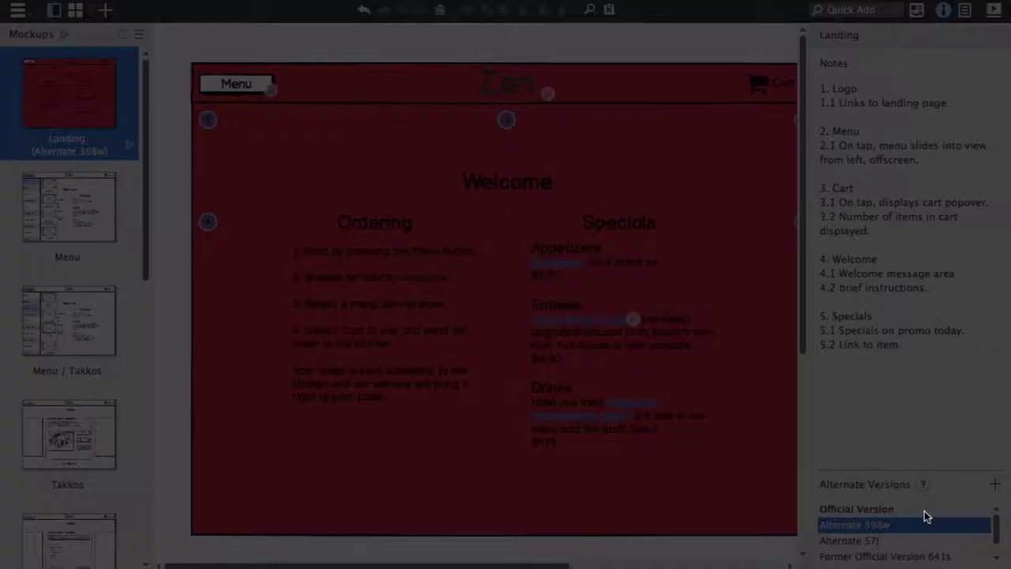
left_click(576, 338)
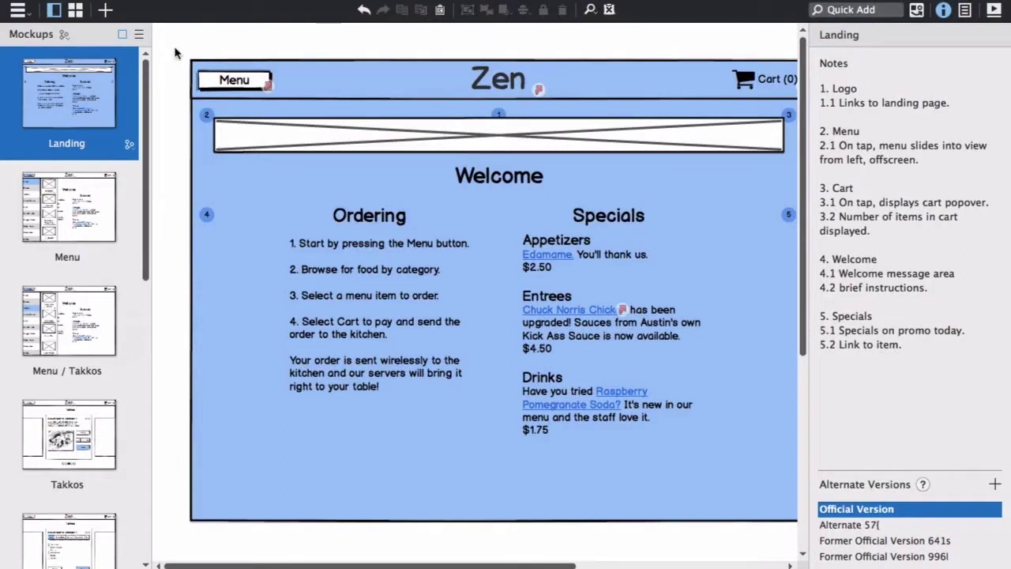